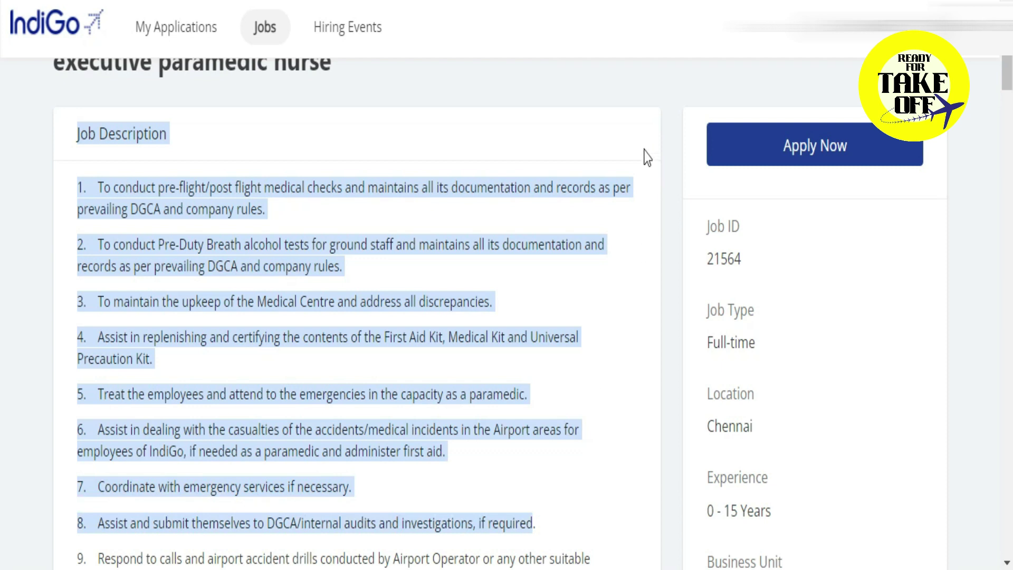
# Read through the job description and job details of the executive paramedic nurse opening
pyautogui.click(463, 138)
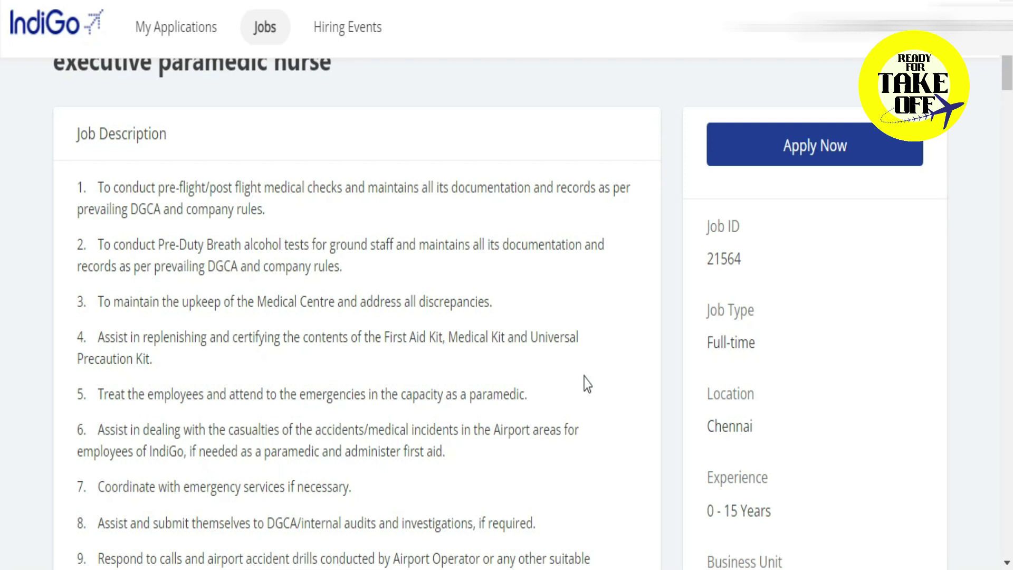
pyautogui.scroll(2, 587, 384)
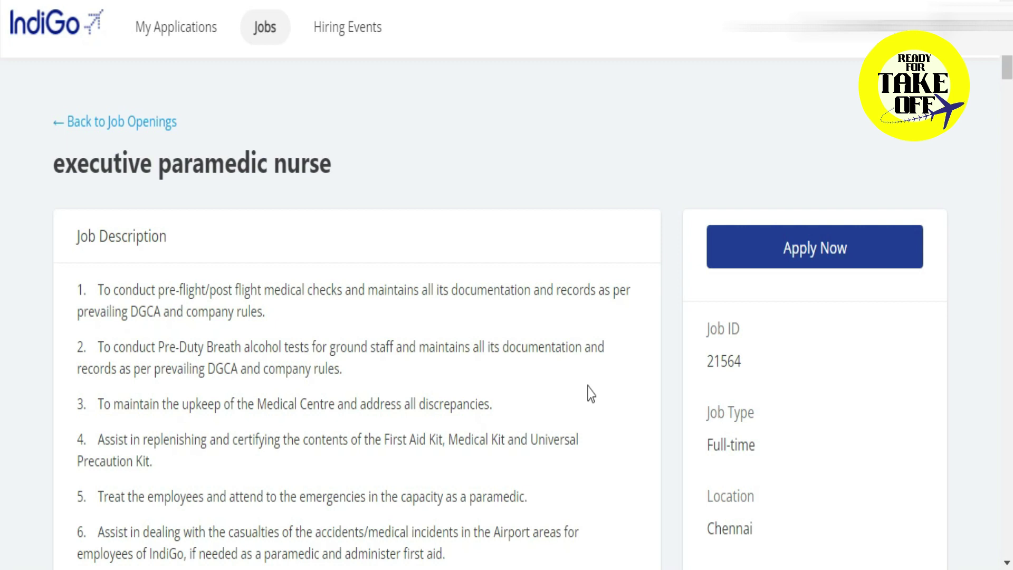
pyautogui.scroll(-5, 566, 425)
pyautogui.scroll(-5, 569, 433)
pyautogui.scroll(10, 567, 437)
pyautogui.scroll(-5, 573, 441)
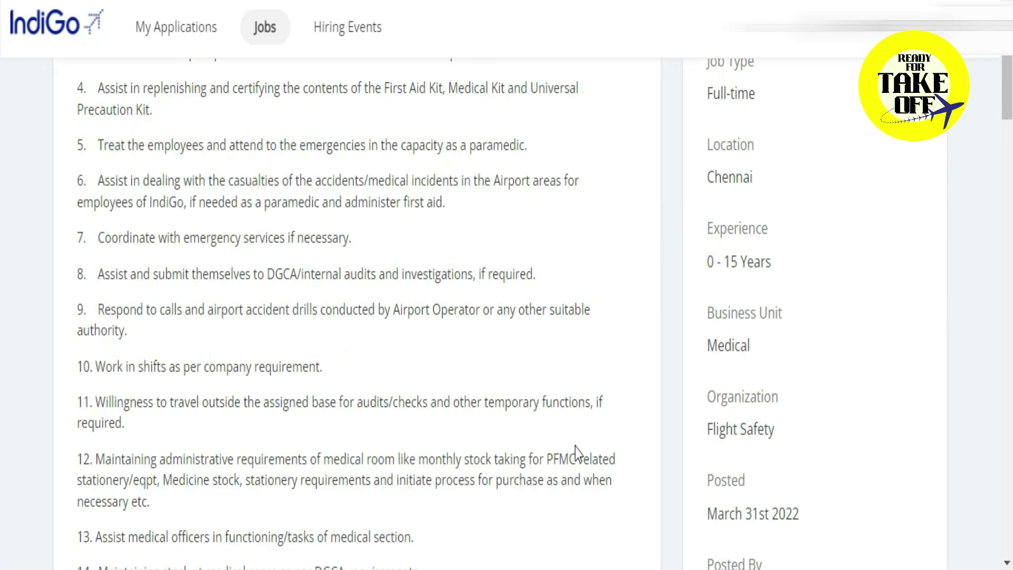
pyautogui.scroll(-5, 578, 451)
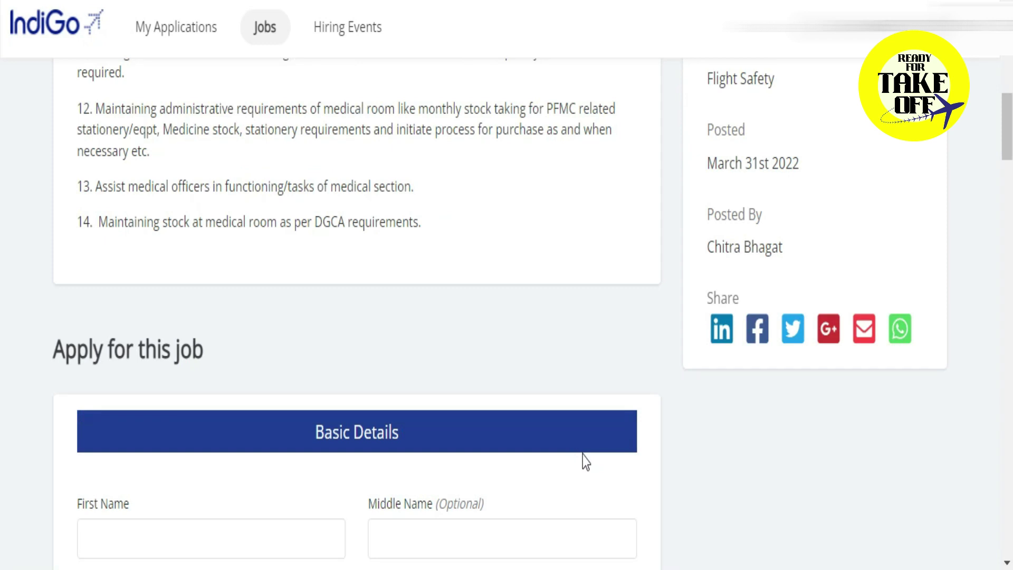
pyautogui.scroll(5, 580, 452)
pyautogui.scroll(5, 585, 454)
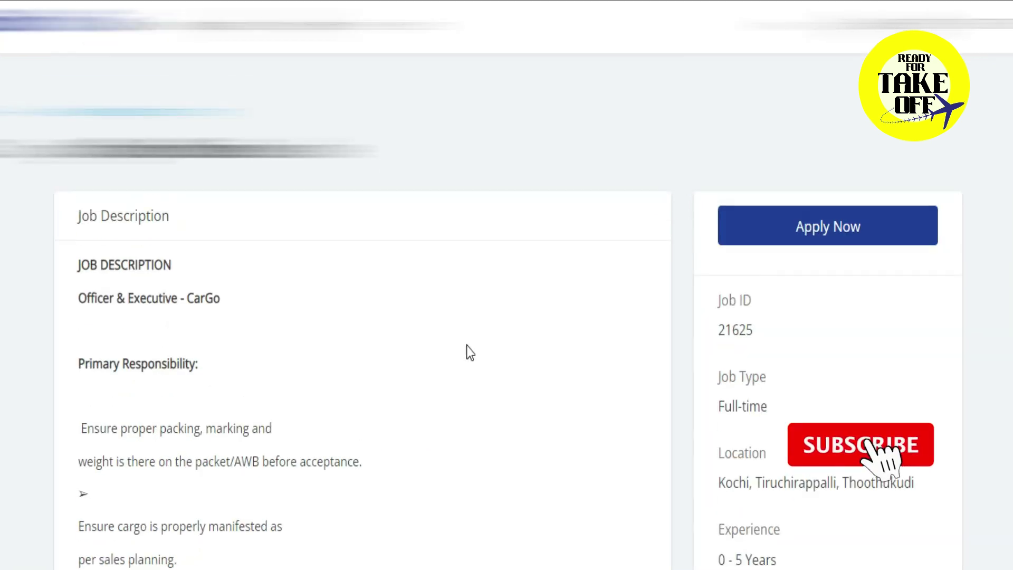
# Open the application form for the Officer & Executive - CarGo job and go over its name and email fields
pyautogui.click(758, 232)
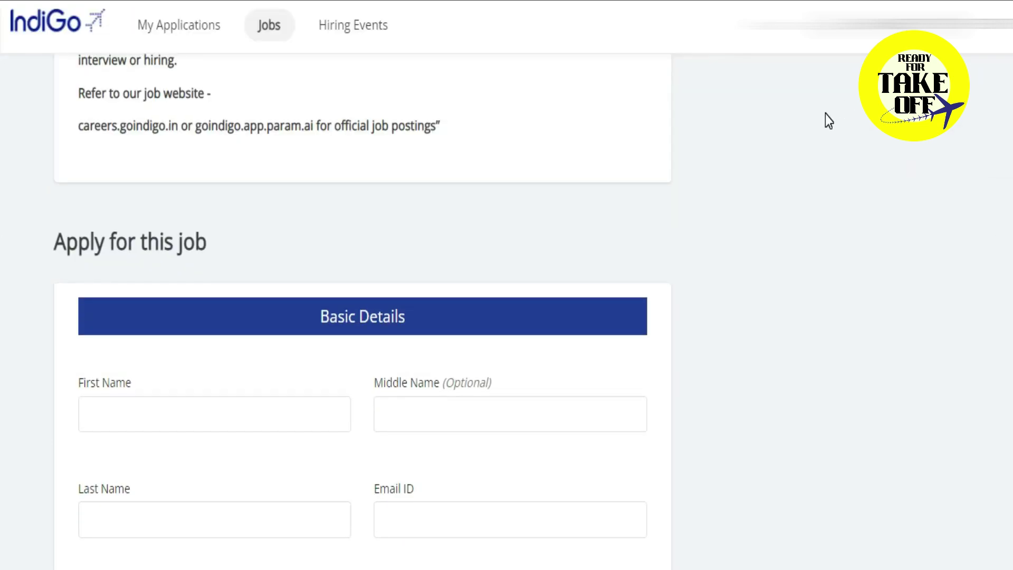
pyautogui.scroll(-3, 3, 232)
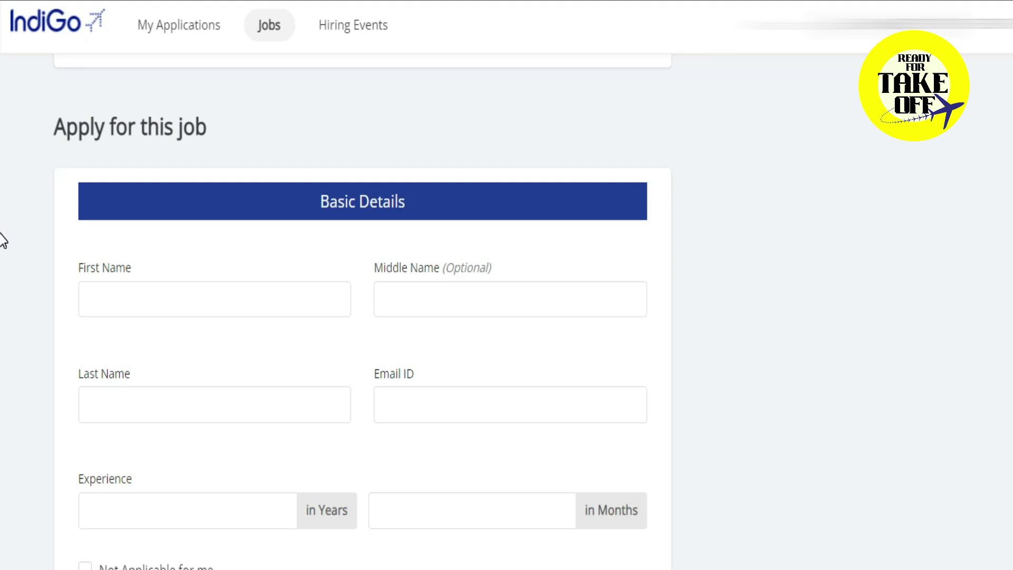
pyautogui.scroll(-3, 3, 240)
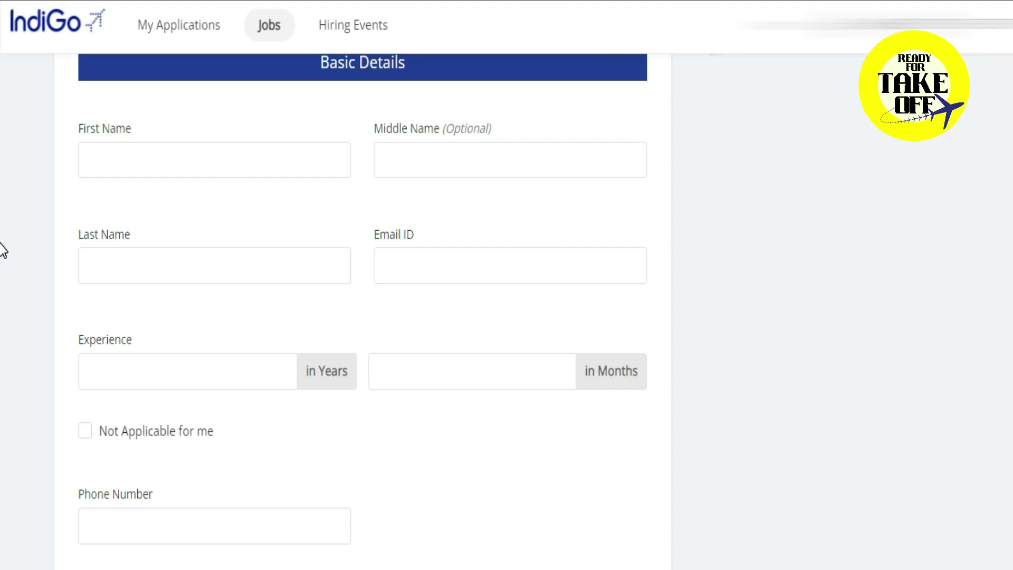
pyautogui.click(190, 157)
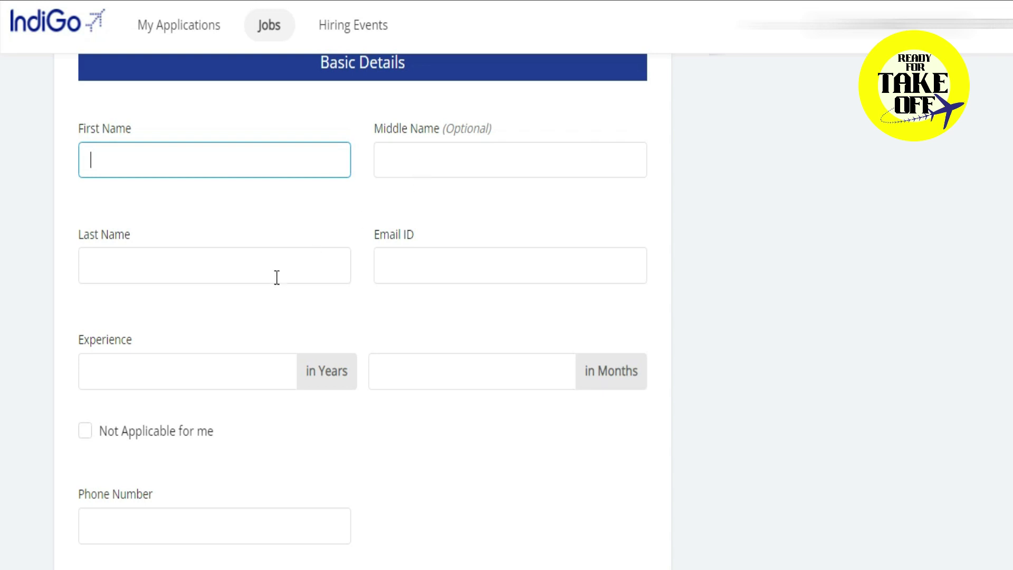
pyautogui.click(232, 158)
pyautogui.click(216, 270)
pyautogui.click(588, 276)
# Set the years of experience to 0 and mark experience as not applicable
pyautogui.click(143, 386)
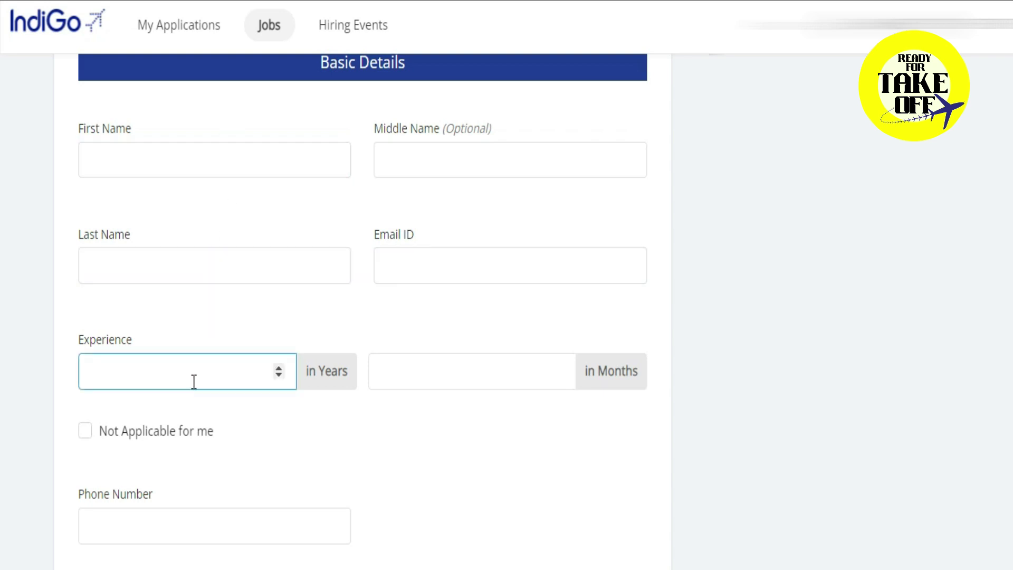
pyautogui.click(277, 369)
pyautogui.click(276, 376)
pyautogui.click(422, 373)
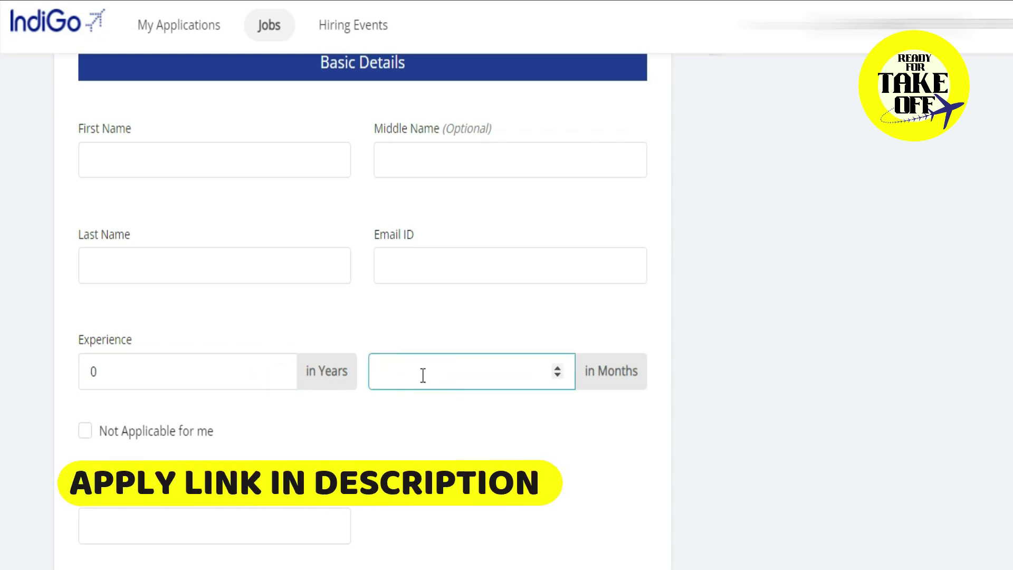
pyautogui.click(85, 431)
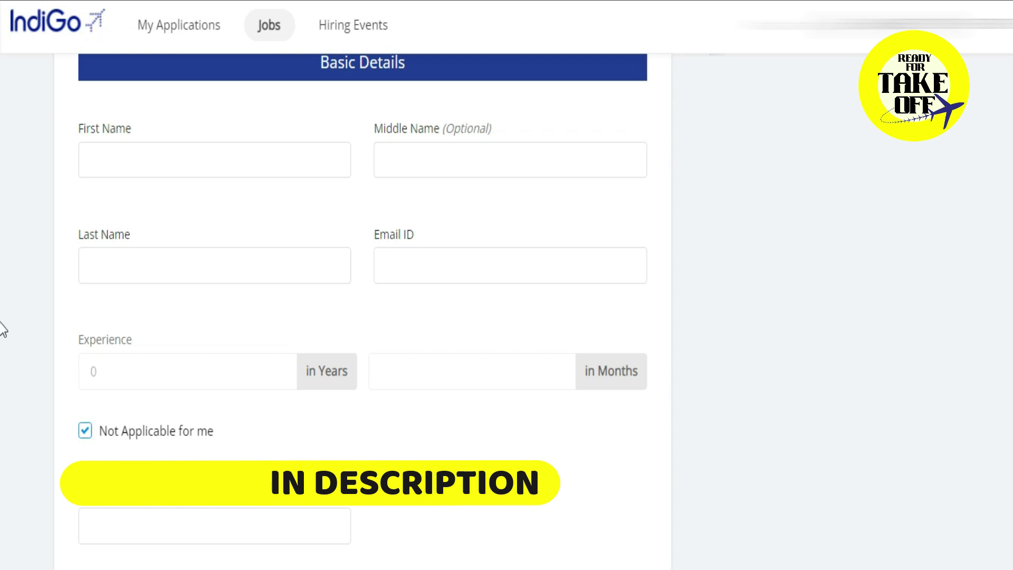
# Examine the phone number, resume, address, PAN card, Aadhar and passport fields of the Basic Details section
pyautogui.scroll(-5, 2, 285)
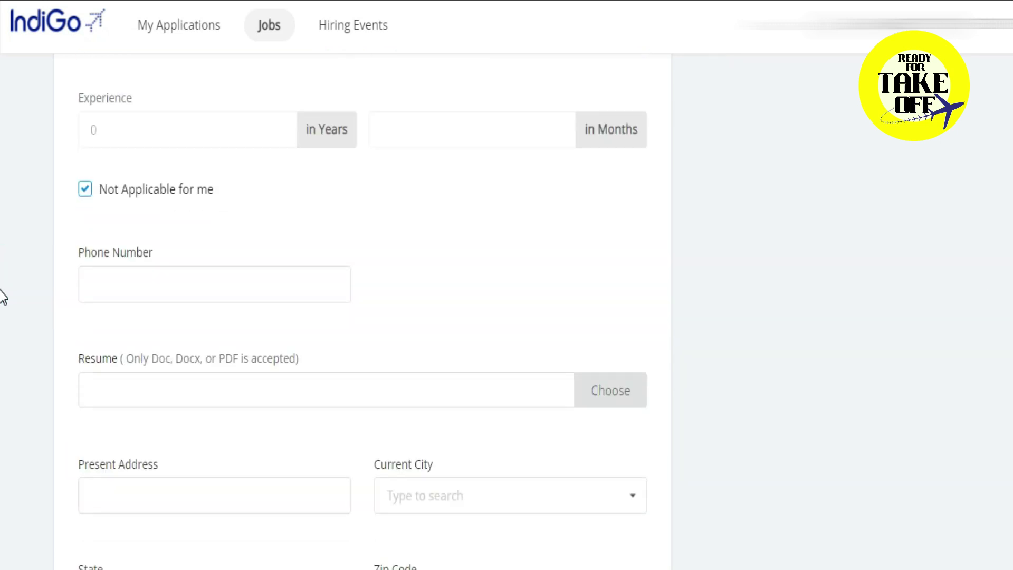
pyautogui.click(258, 287)
pyautogui.click(249, 385)
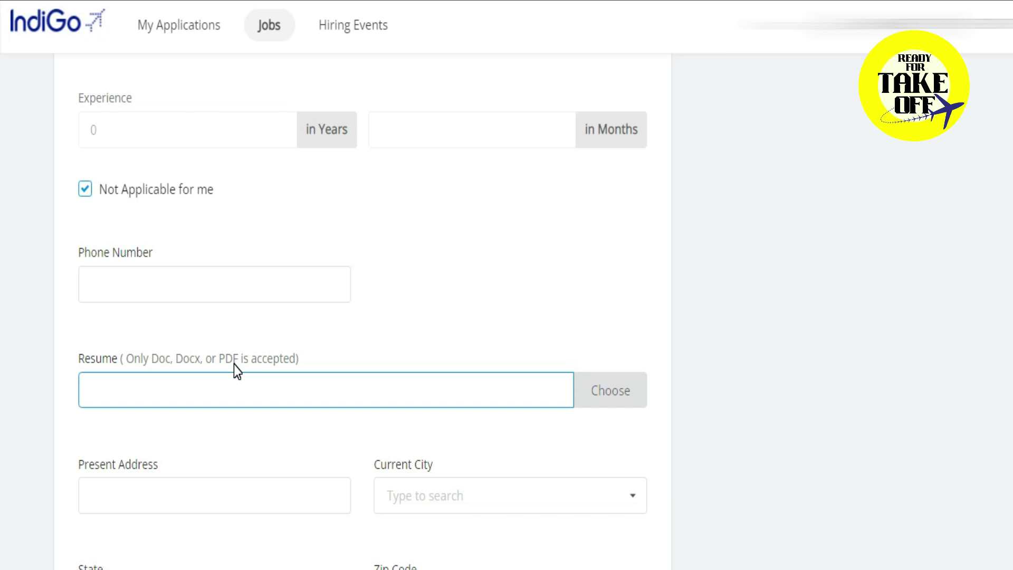
pyautogui.click(211, 381)
pyautogui.scroll(-4, 4, 277)
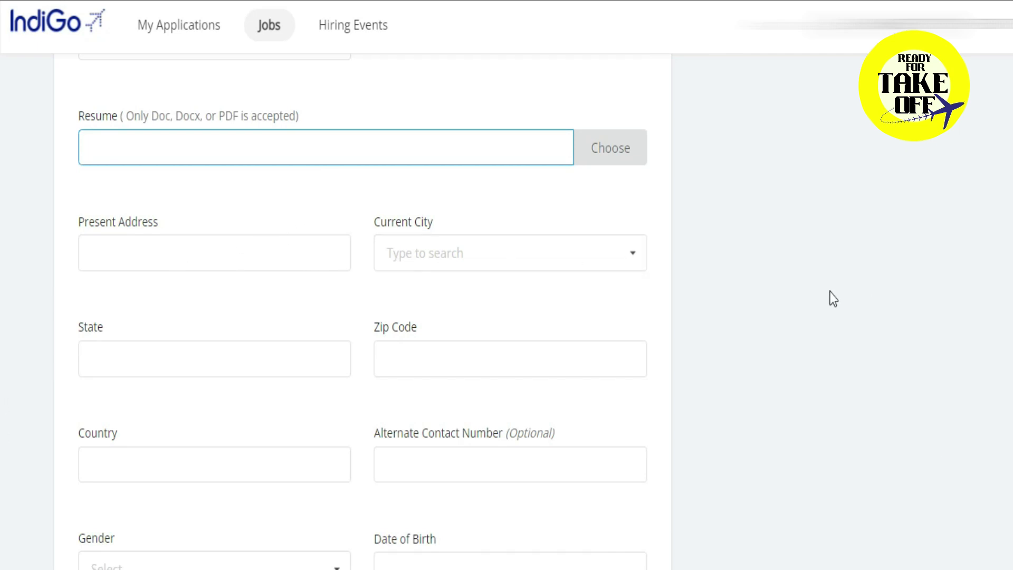
pyautogui.click(437, 367)
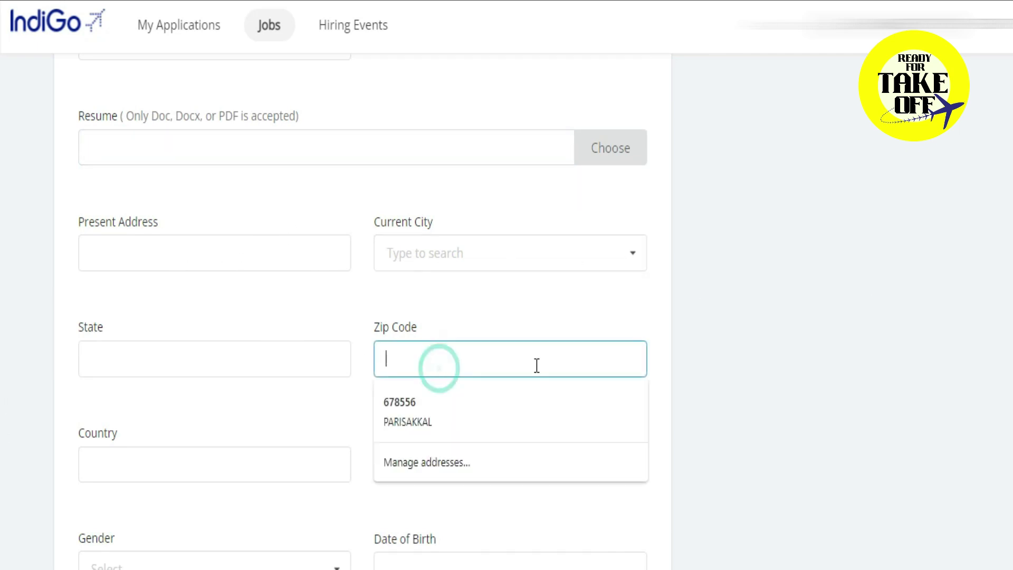
pyautogui.scroll(-5, 3, 322)
pyautogui.scroll(-1, 2, 323)
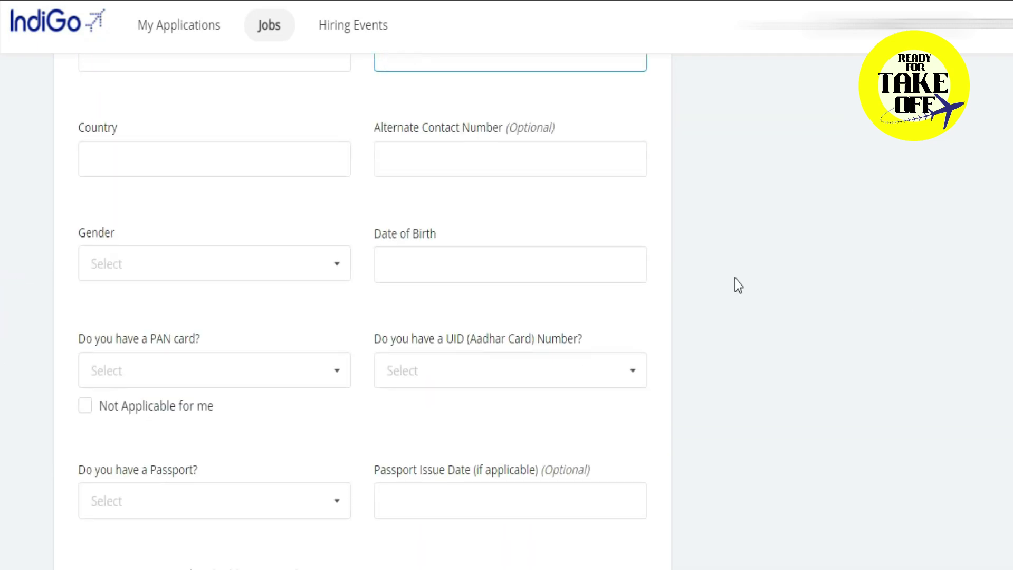
pyautogui.scroll(-1, 3, 311)
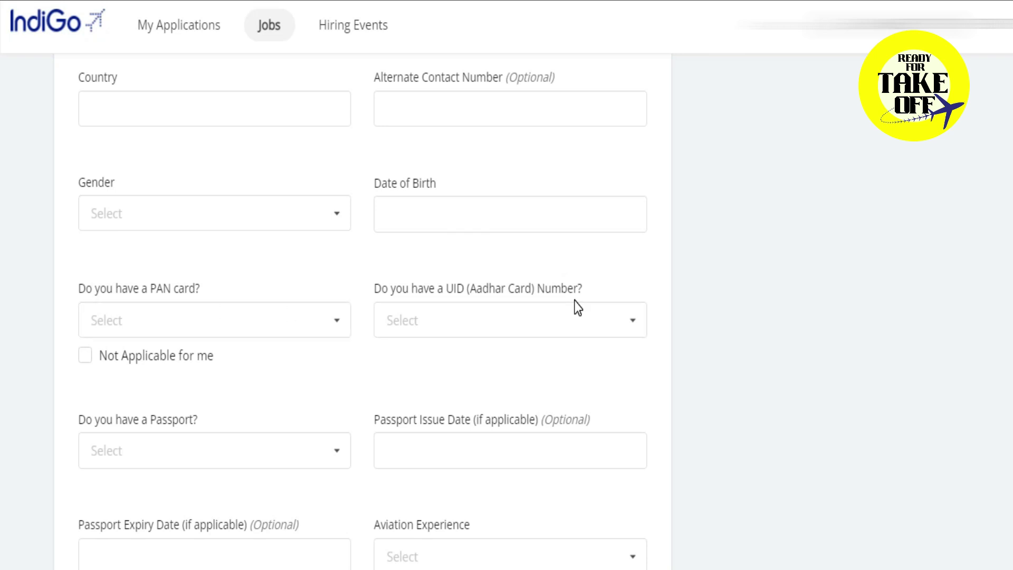
pyautogui.scroll(-4, 2, 322)
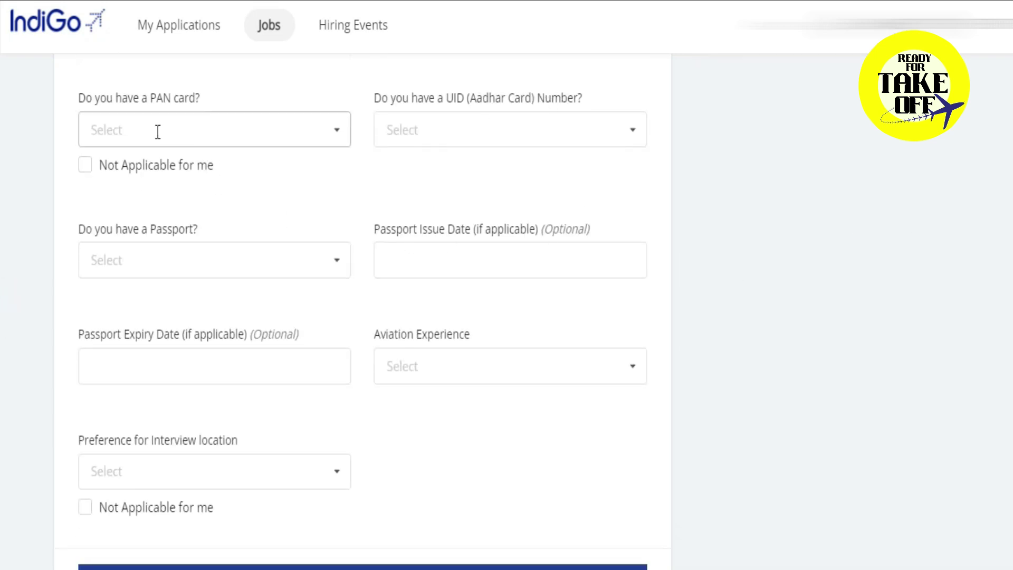
# Answer No to the question about having a passport
pyautogui.click(123, 261)
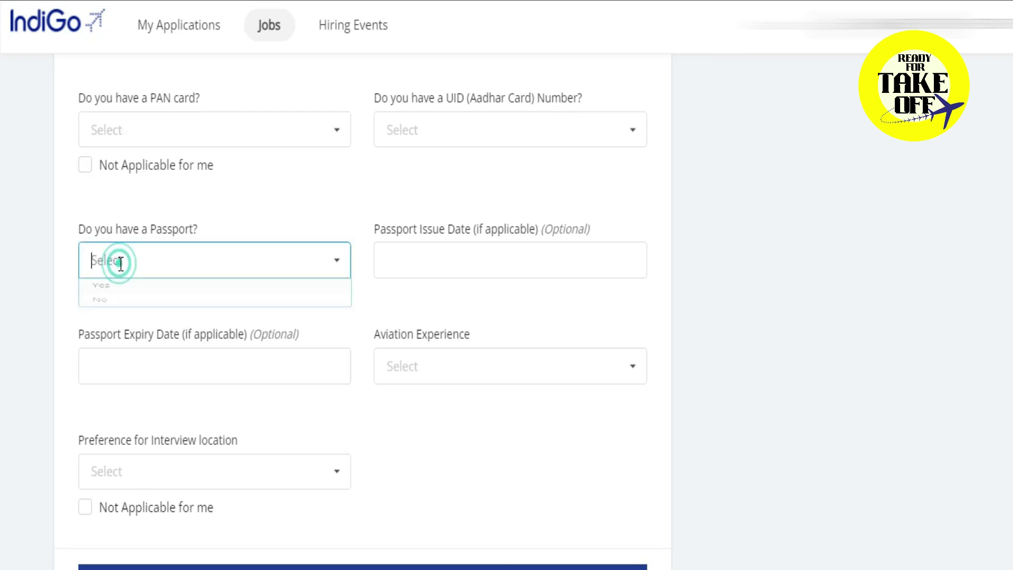
pyautogui.click(281, 219)
pyautogui.click(265, 256)
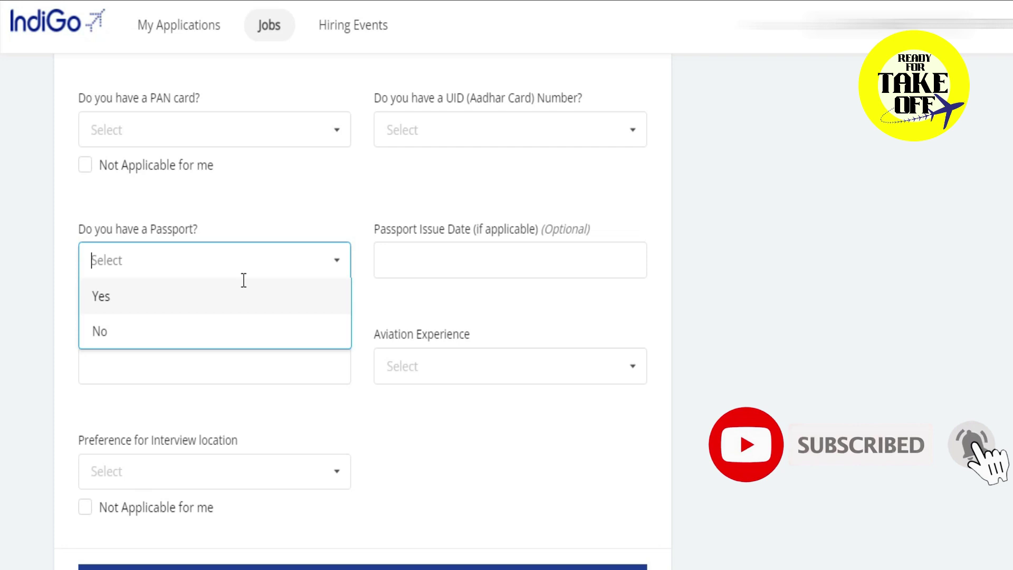
pyautogui.click(210, 330)
# Set the qualification in the Academic Details section to 12th(+2)
pyautogui.scroll(-7, 3, 319)
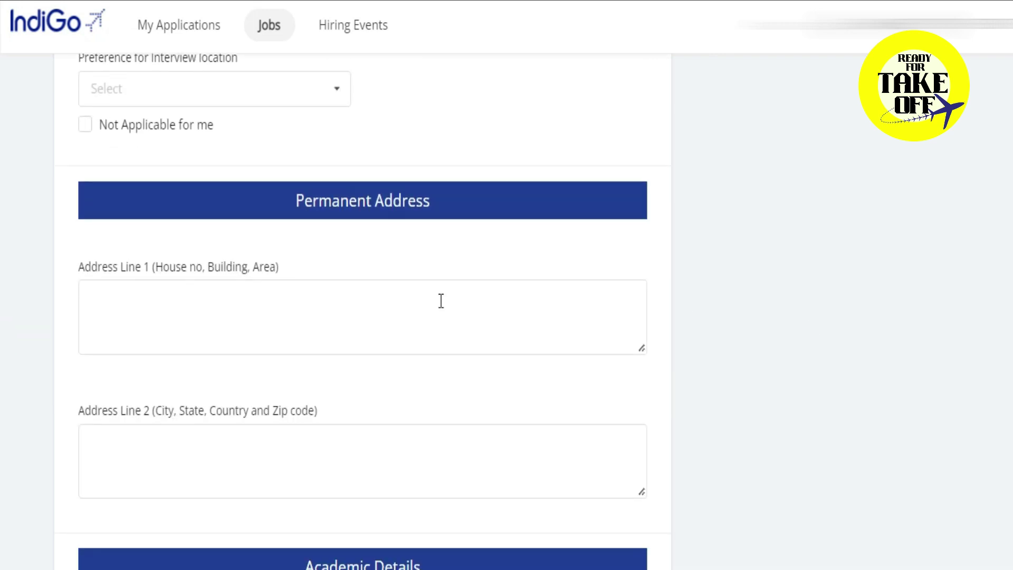
pyautogui.scroll(-2, 3, 369)
pyautogui.scroll(-8, 3, 380)
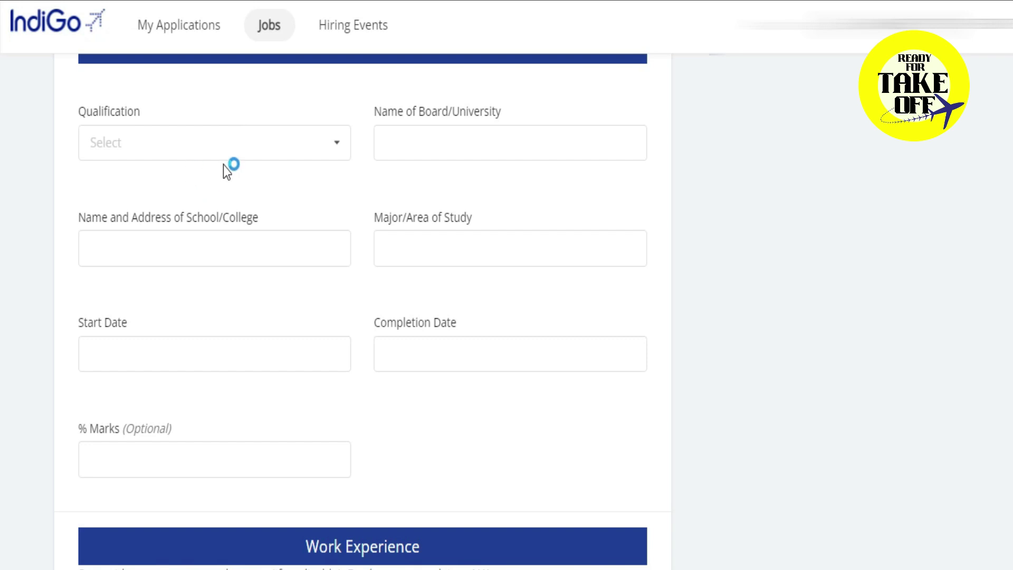
pyautogui.click(248, 141)
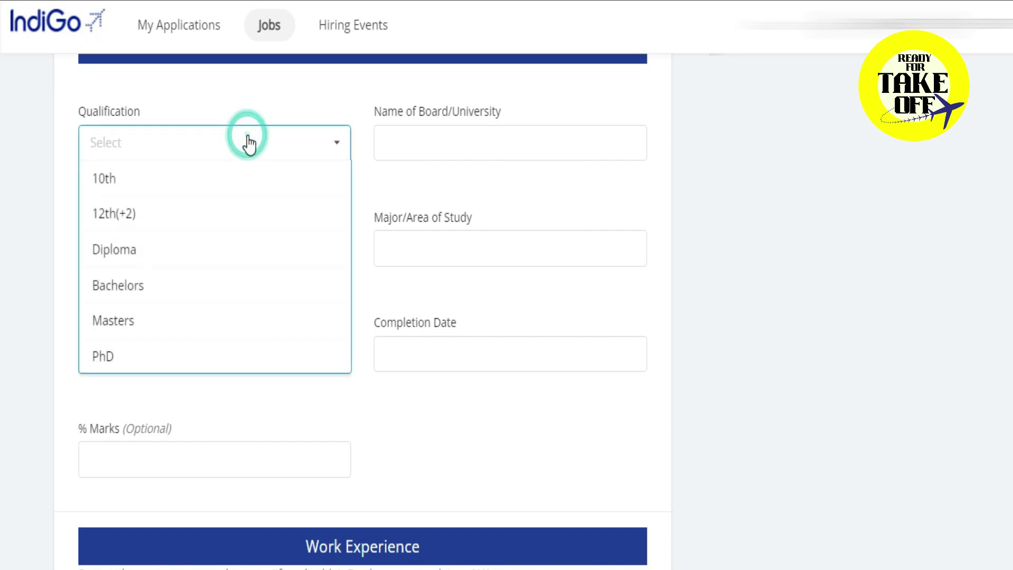
pyautogui.click(199, 287)
pyautogui.click(428, 138)
pyautogui.click(307, 141)
pyautogui.click(173, 214)
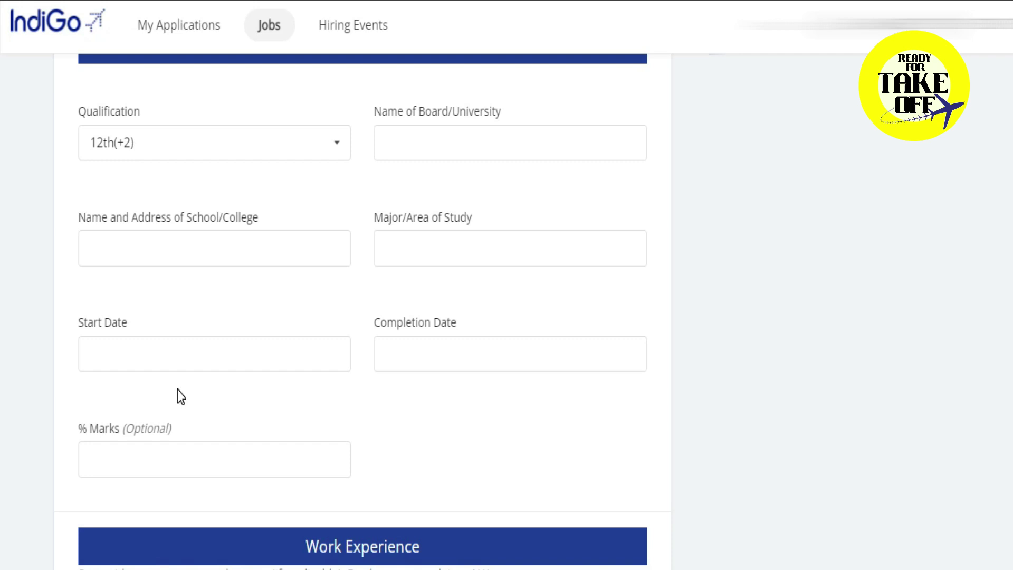
pyautogui.click(143, 448)
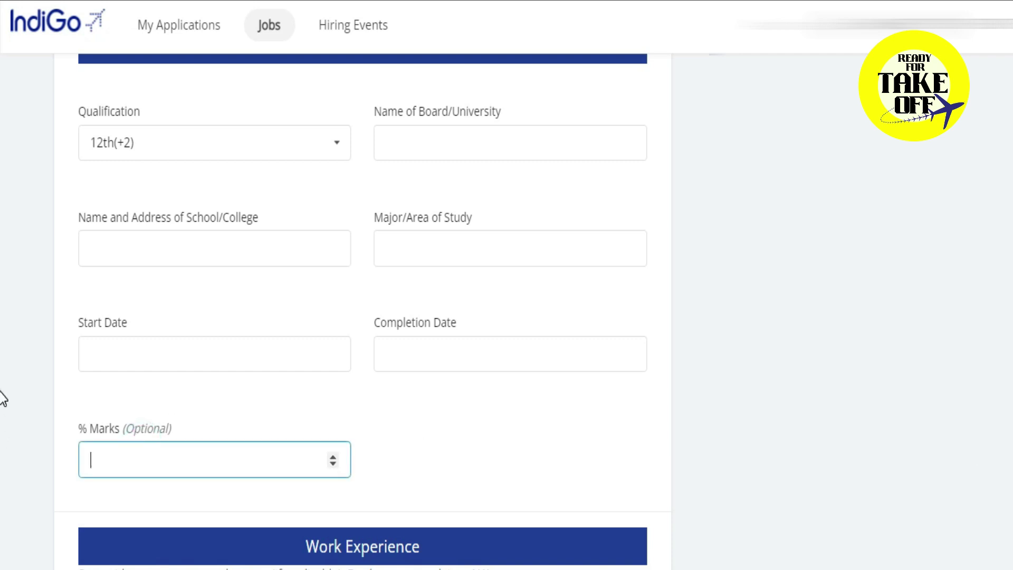
# Mark the Work Experience section as not applicable and clear that mark again
pyautogui.scroll(-6, 4, 417)
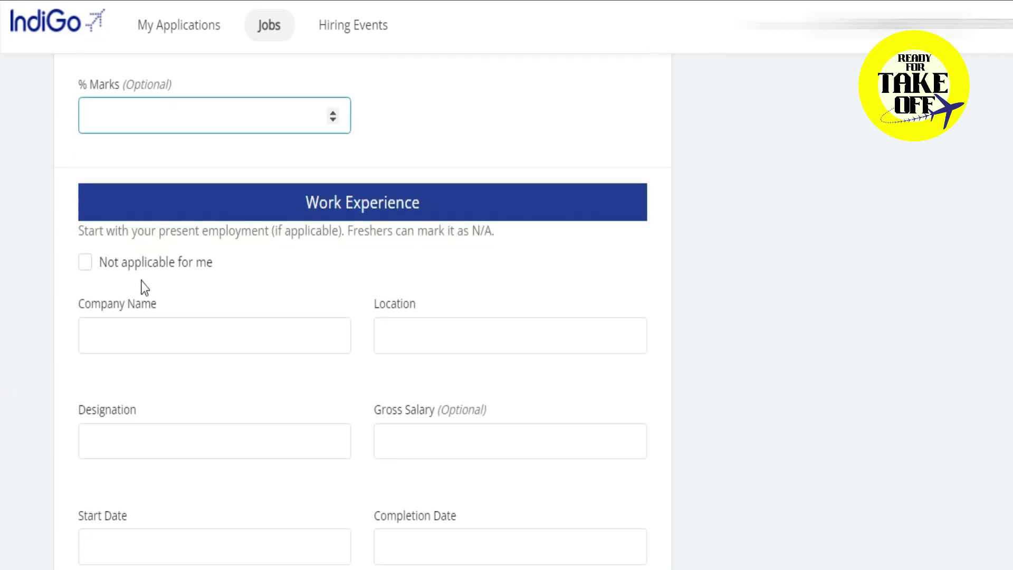
pyautogui.click(85, 262)
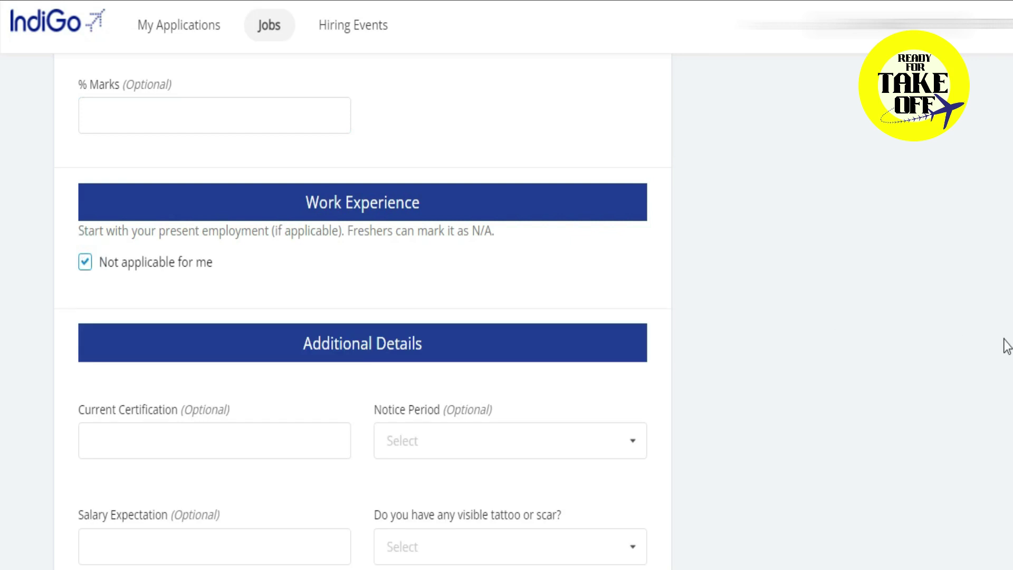
pyautogui.click(4, 429)
pyautogui.scroll(-3, 4, 429)
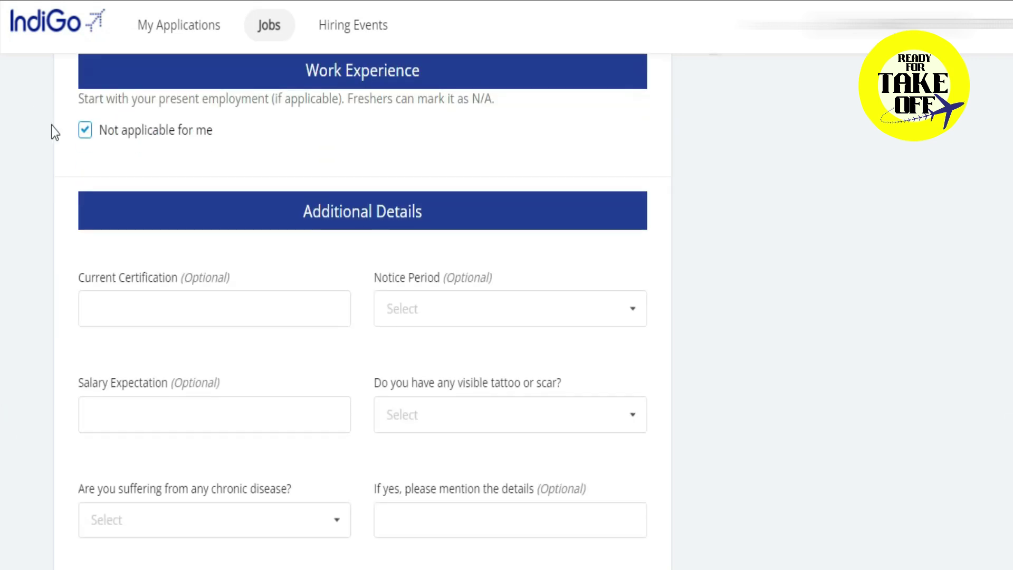
pyautogui.click(86, 133)
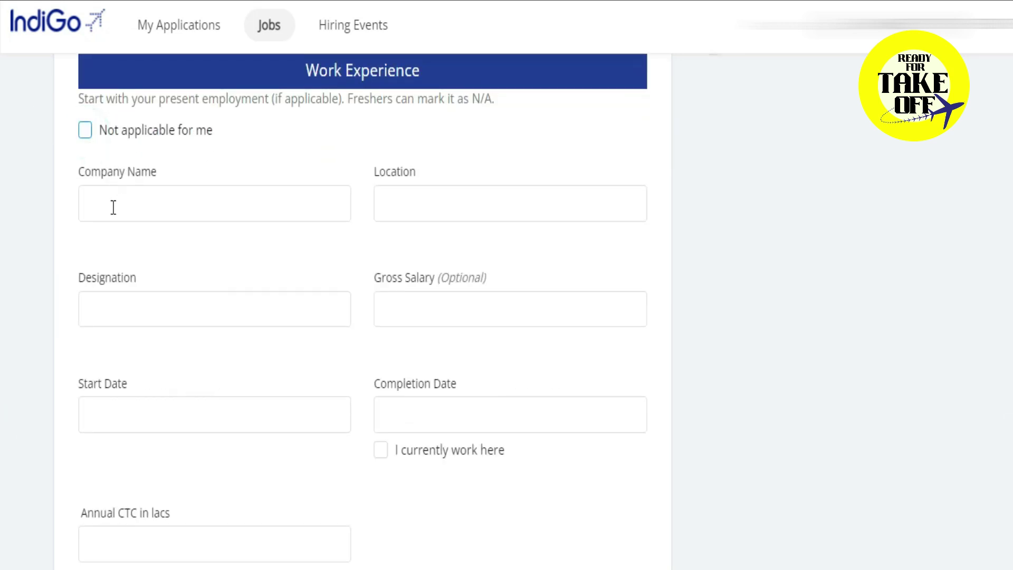
pyautogui.click(3, 444)
# Examine the Additional Details fields for current certification, notice period and salary expectation
pyautogui.scroll(-10, 3, 453)
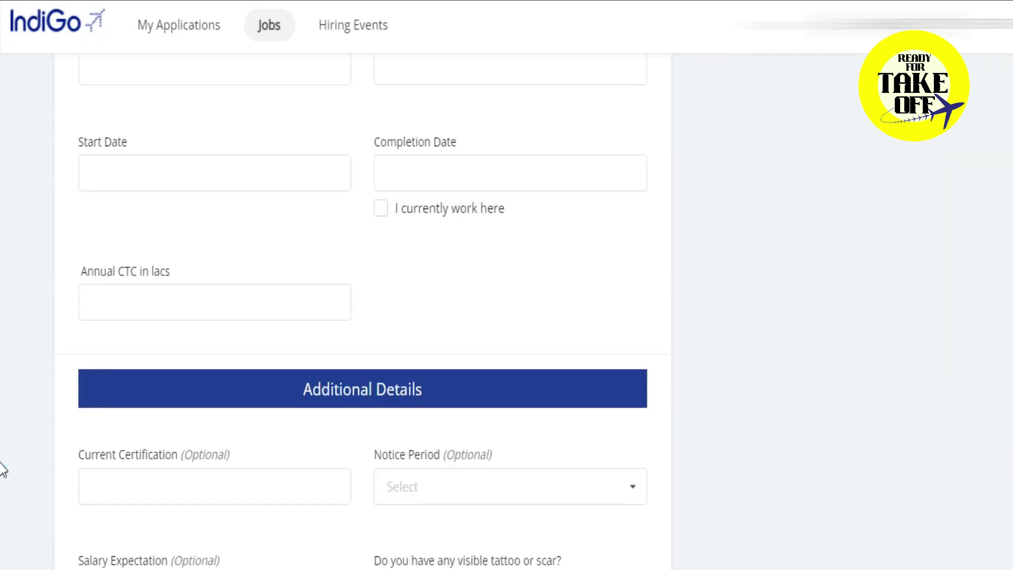
pyautogui.scroll(4, 3, 470)
pyautogui.scroll(-1, 3, 478)
pyautogui.scroll(-1, 4, 482)
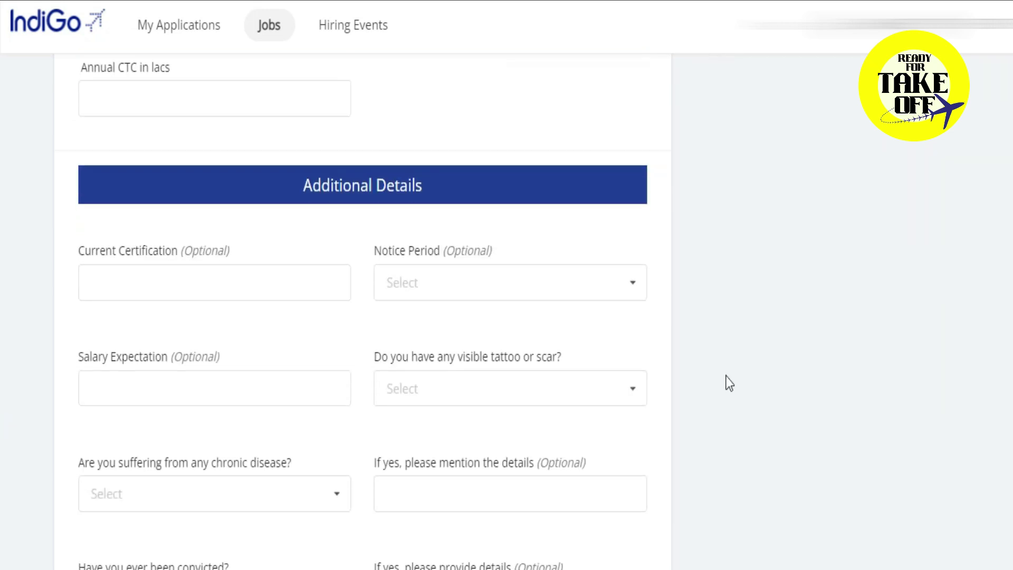
pyautogui.click(210, 285)
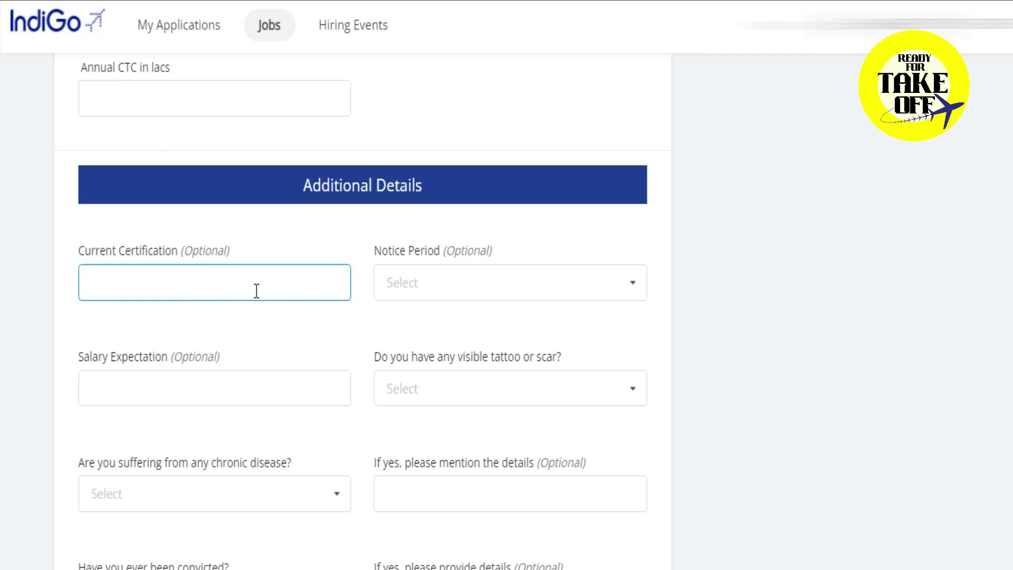
pyautogui.click(503, 286)
pyautogui.click(584, 285)
pyautogui.click(738, 255)
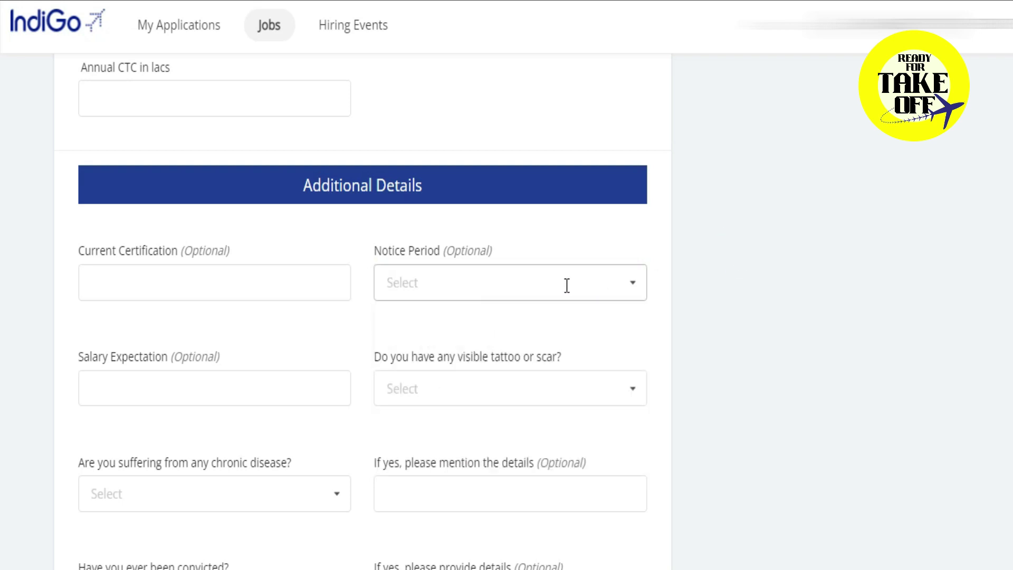
pyautogui.click(235, 386)
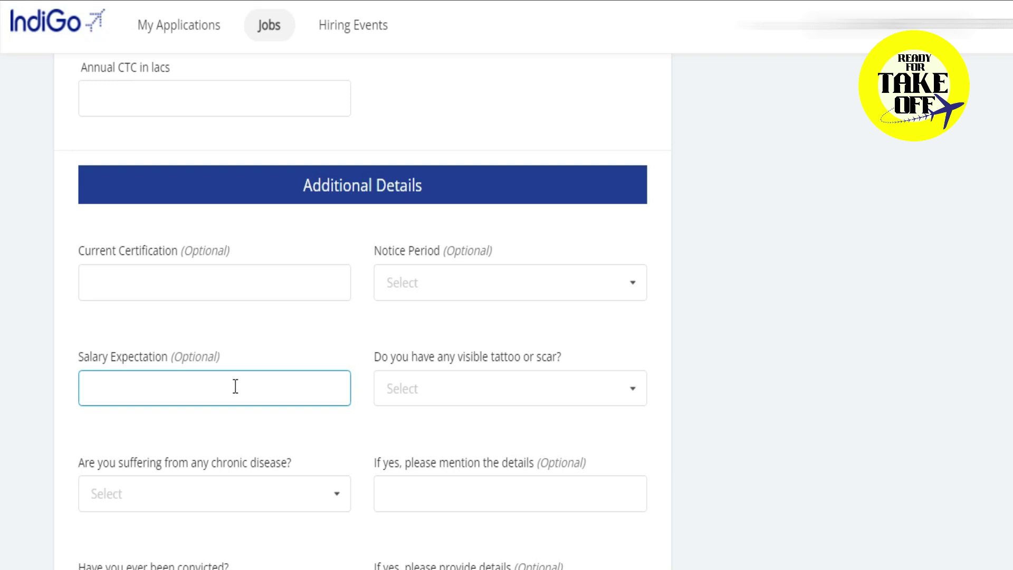
# Enter 15000 as the salary expectation in the Additional Details section
pyautogui.write('18000')
pyautogui.click(236, 385)
pyautogui.press('BackSpace')
pyautogui.press('BackSpace')
pyautogui.press('BackSpace')
pyautogui.press('BackSpace')
pyautogui.write('5000')
# Examine the answer options for the visible tattoo or scar and chronic disease questions, including the disease details field
pyautogui.scroll(-4, 2, 446)
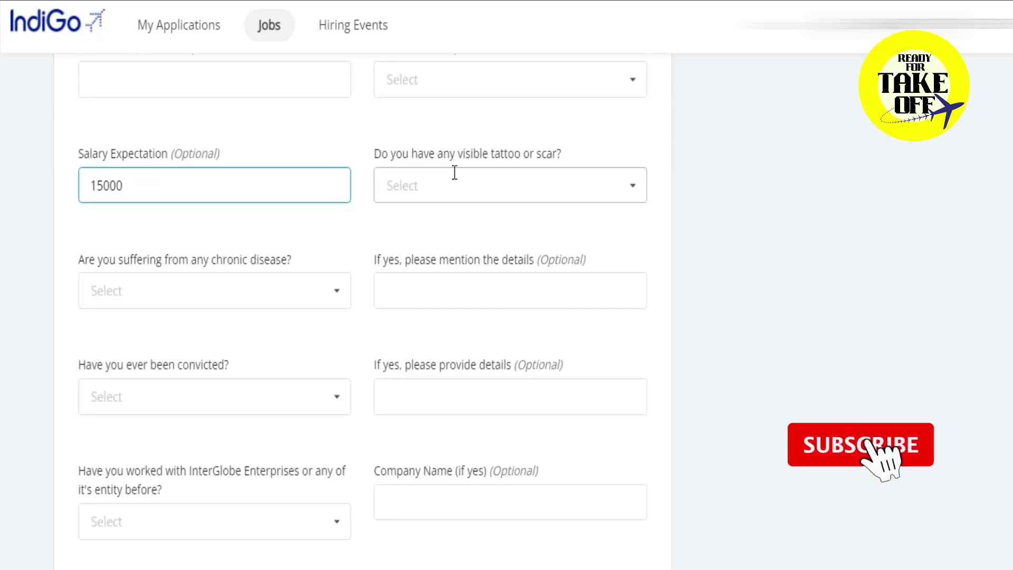
pyautogui.click(438, 179)
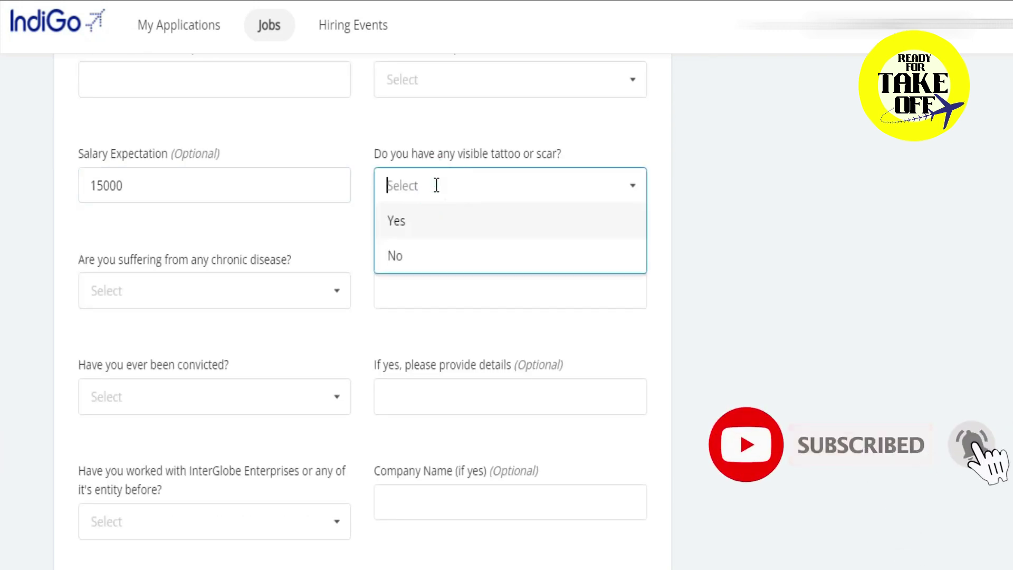
pyautogui.click(434, 185)
pyautogui.click(699, 185)
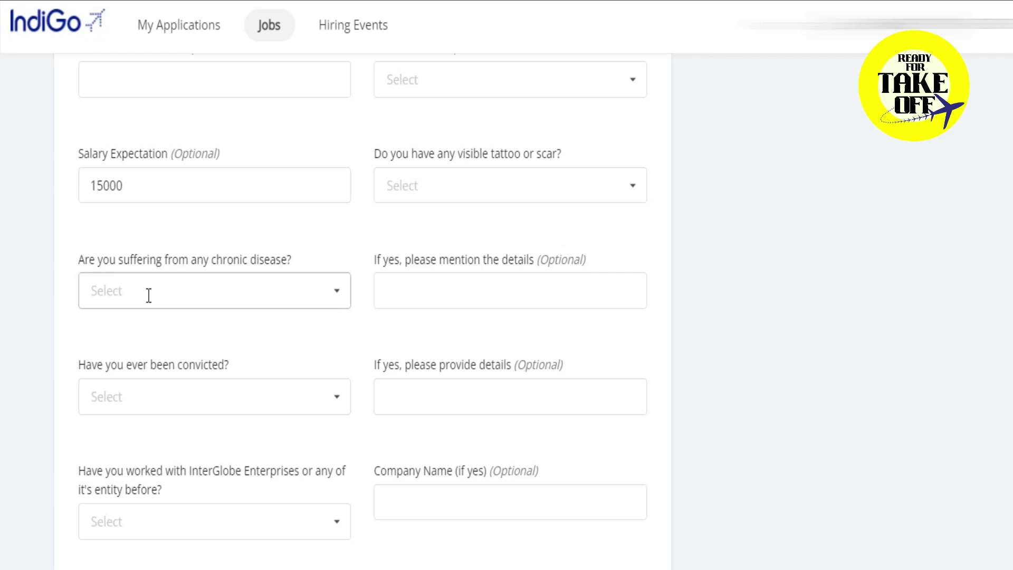
pyautogui.click(335, 302)
pyautogui.click(336, 302)
pyautogui.click(333, 407)
pyautogui.click(336, 296)
pyautogui.click(336, 296)
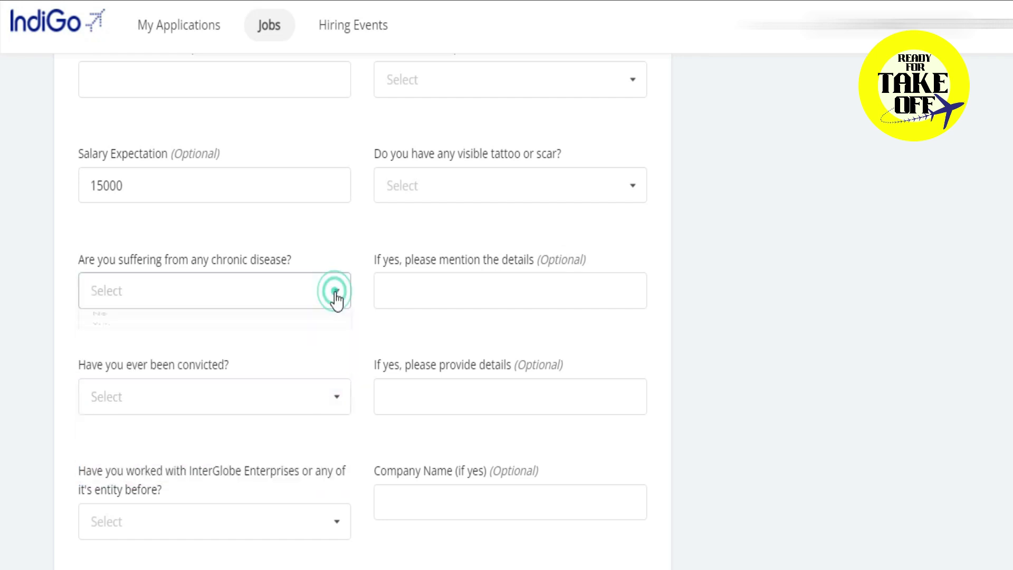
pyautogui.click(435, 298)
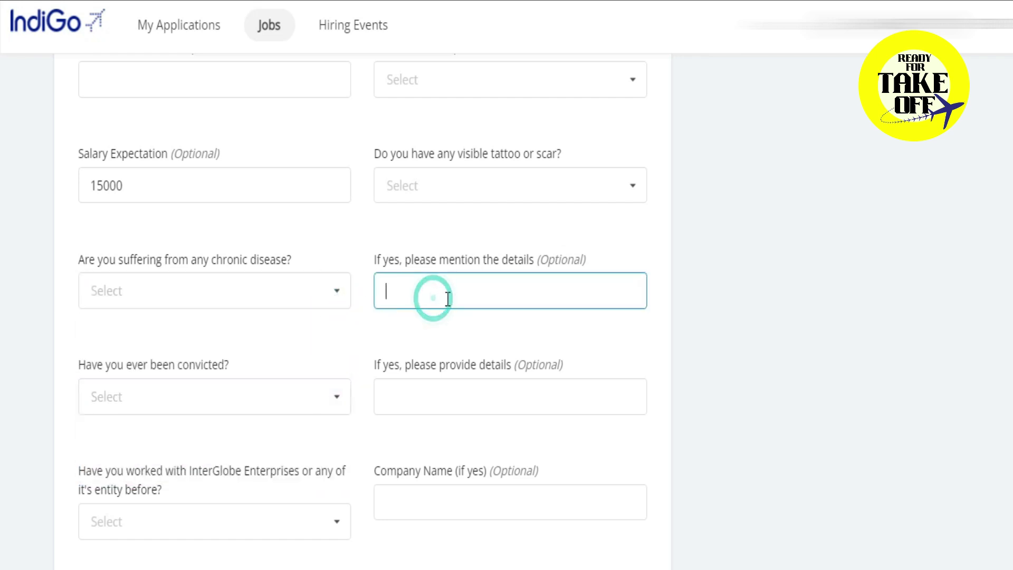
# Examine the answer options for the questions about past convictions and previous work with InterGlobe Enterprises
pyautogui.click(235, 403)
pyautogui.click(325, 365)
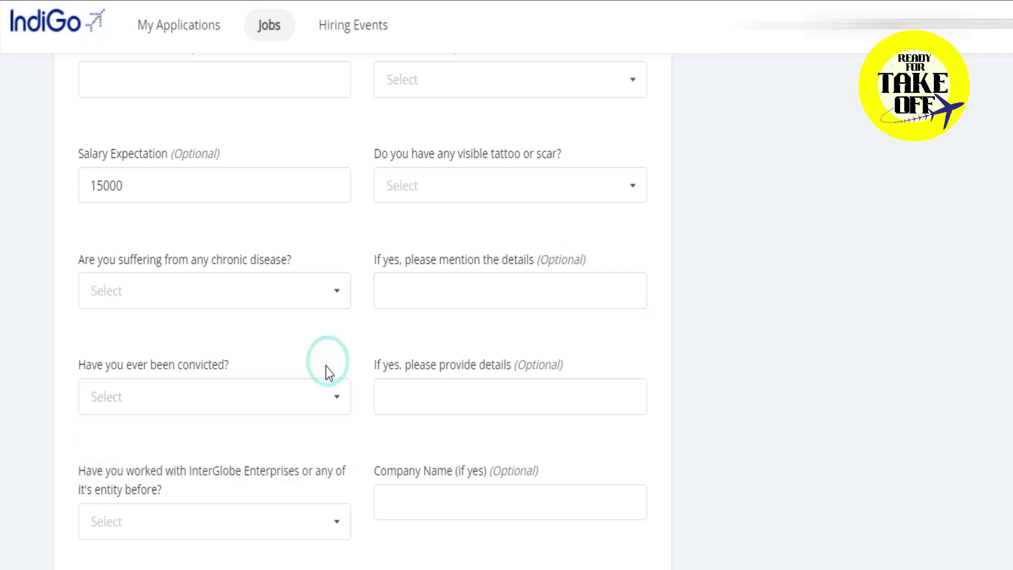
pyautogui.click(323, 404)
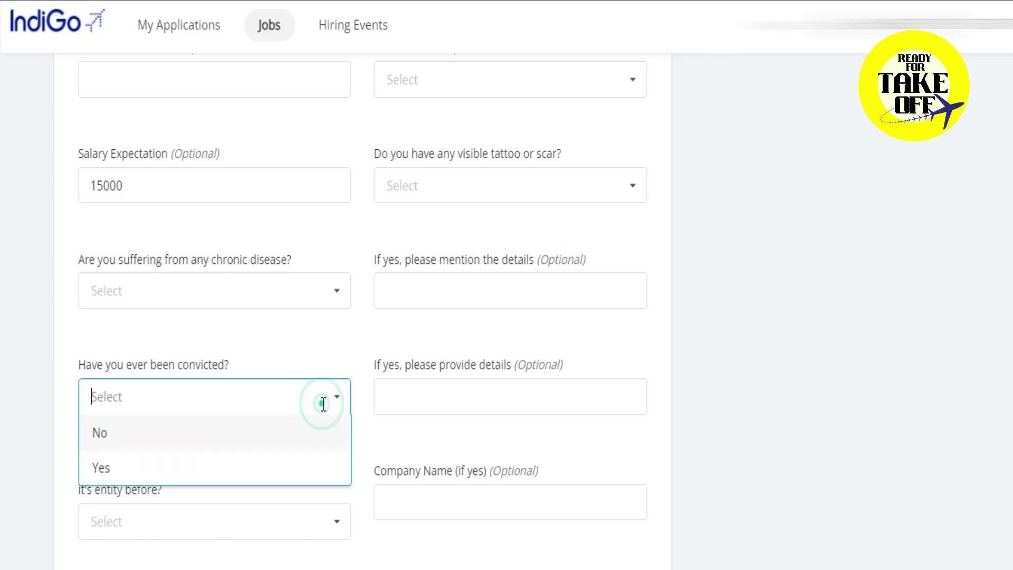
pyautogui.click(468, 398)
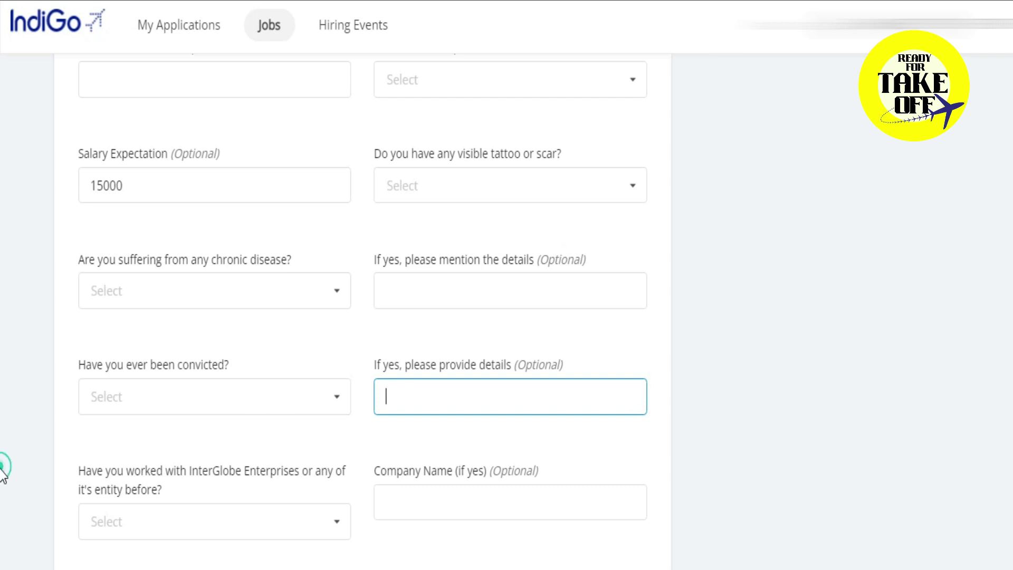
pyautogui.scroll(-4, 2, 486)
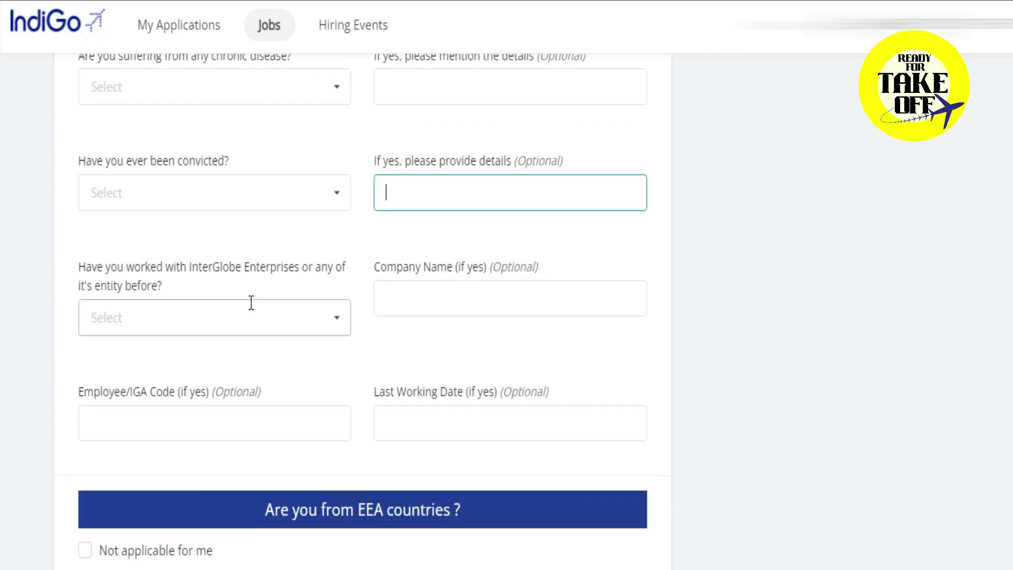
pyautogui.click(192, 317)
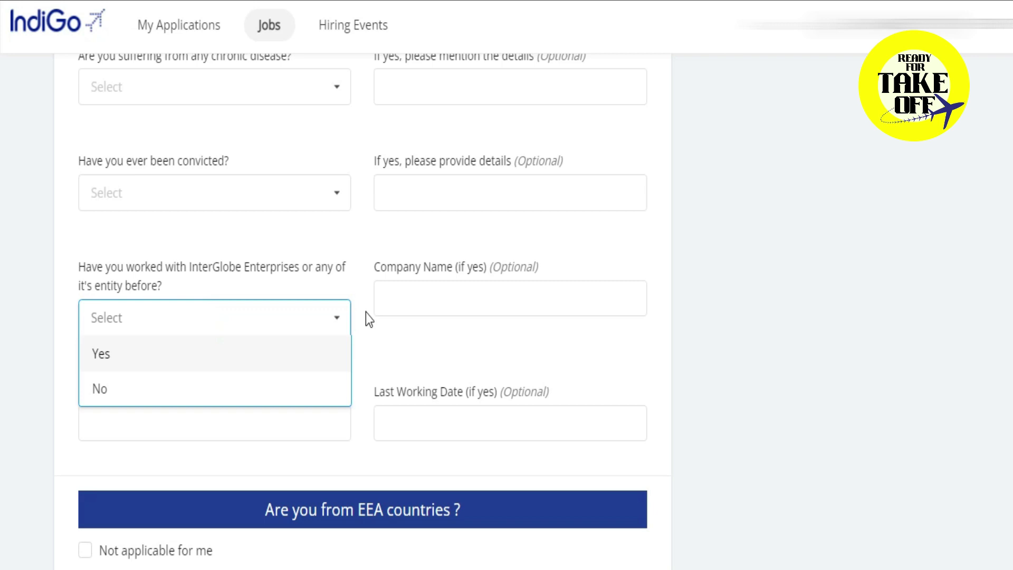
pyautogui.click(340, 316)
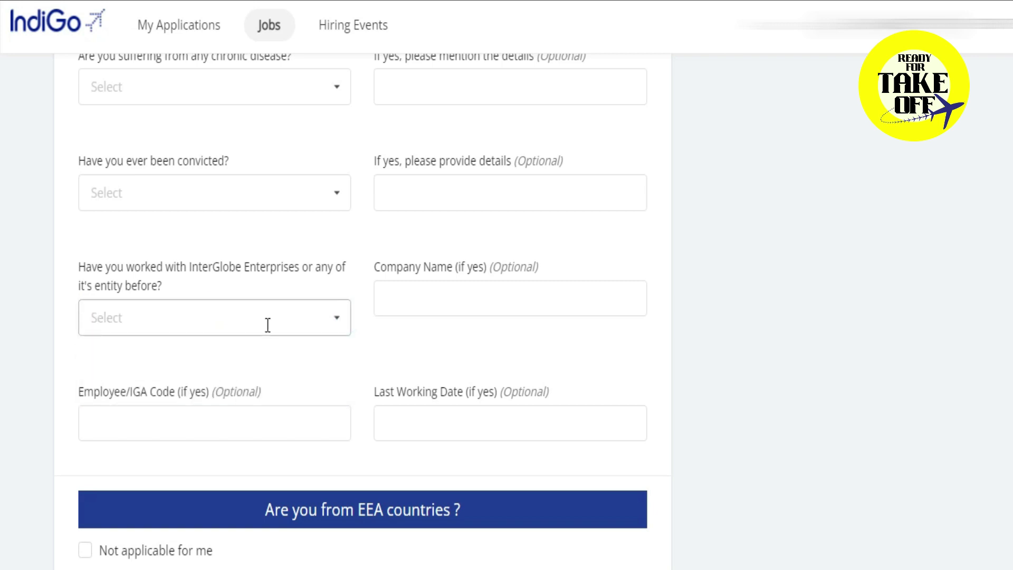
# Mark both the EEA countries section and the References section as not applicable
pyautogui.scroll(-5, 4, 485)
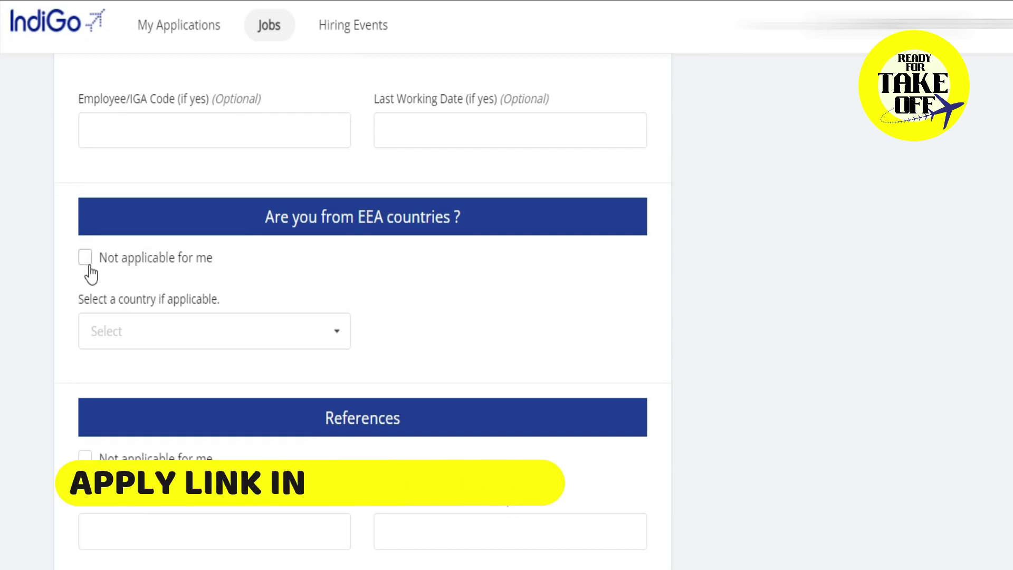
pyautogui.click(85, 258)
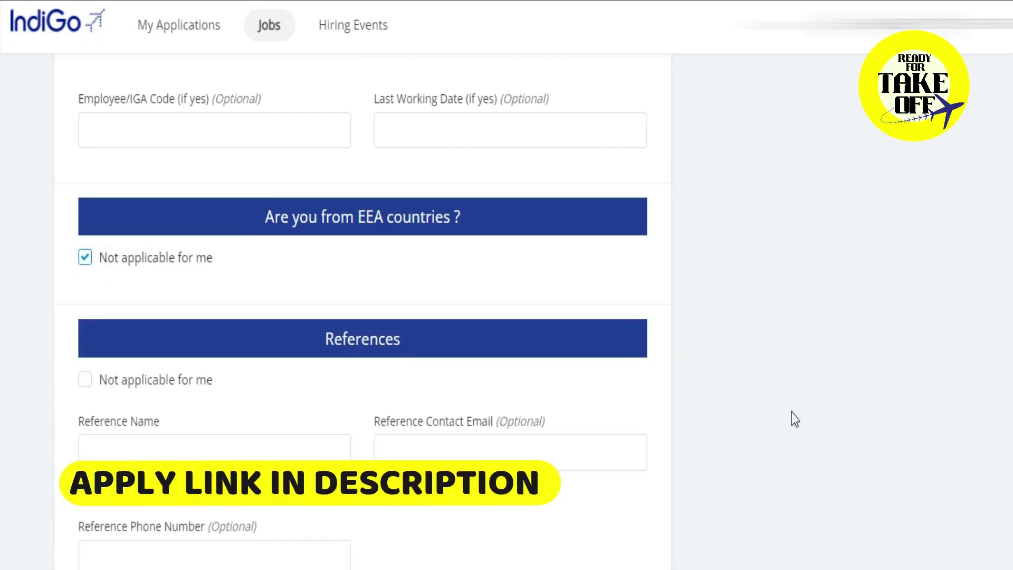
pyautogui.scroll(-2, 2, 517)
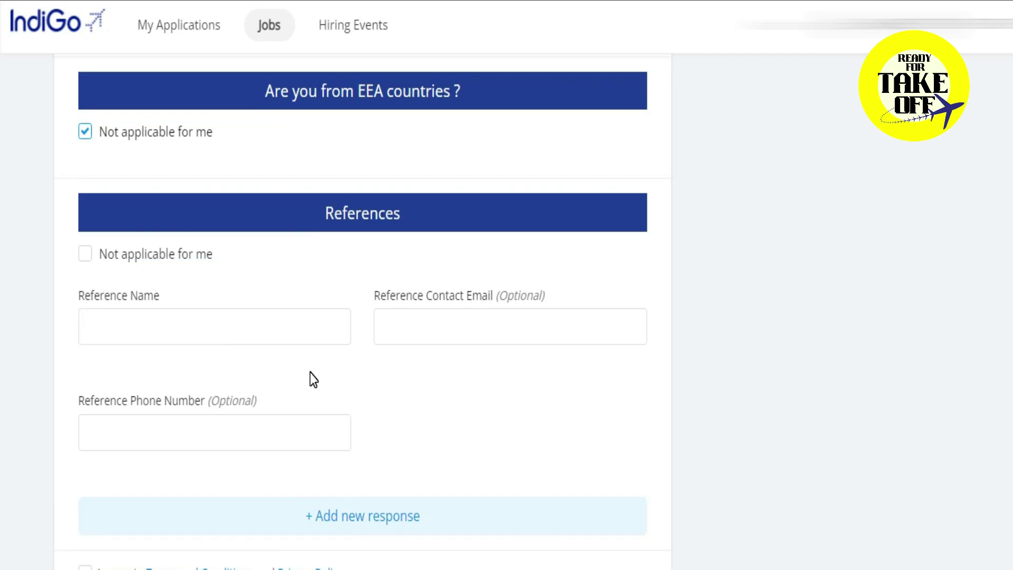
pyautogui.click(87, 258)
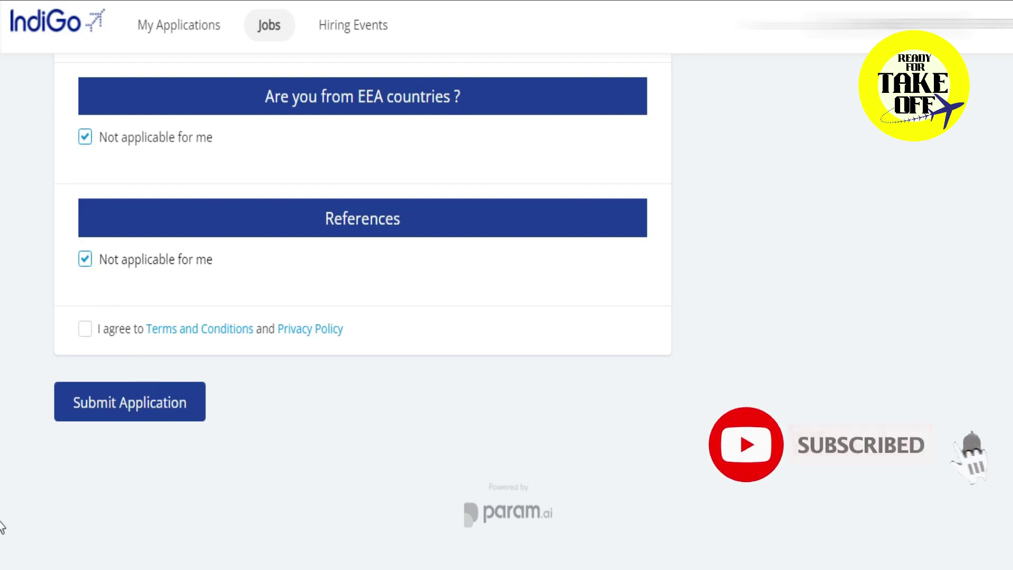
# Return to the beginning of the Cargo Officer Executive job description
pyautogui.scroll(20, 1, 496)
pyautogui.scroll(10, 2, 338)
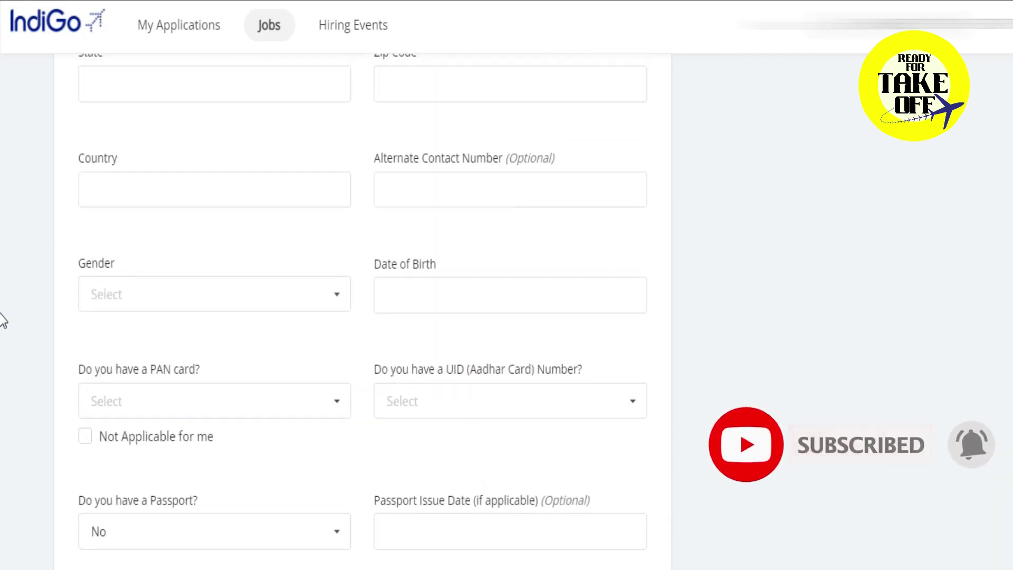
pyautogui.scroll(10, 2, 288)
pyautogui.scroll(20, 2, 235)
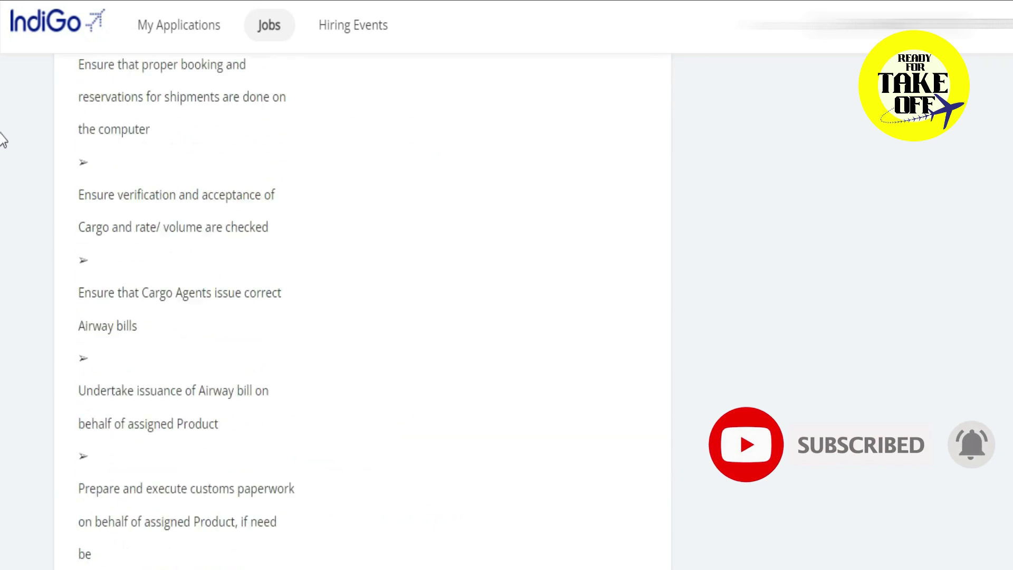
pyautogui.scroll(2, 3, 37)
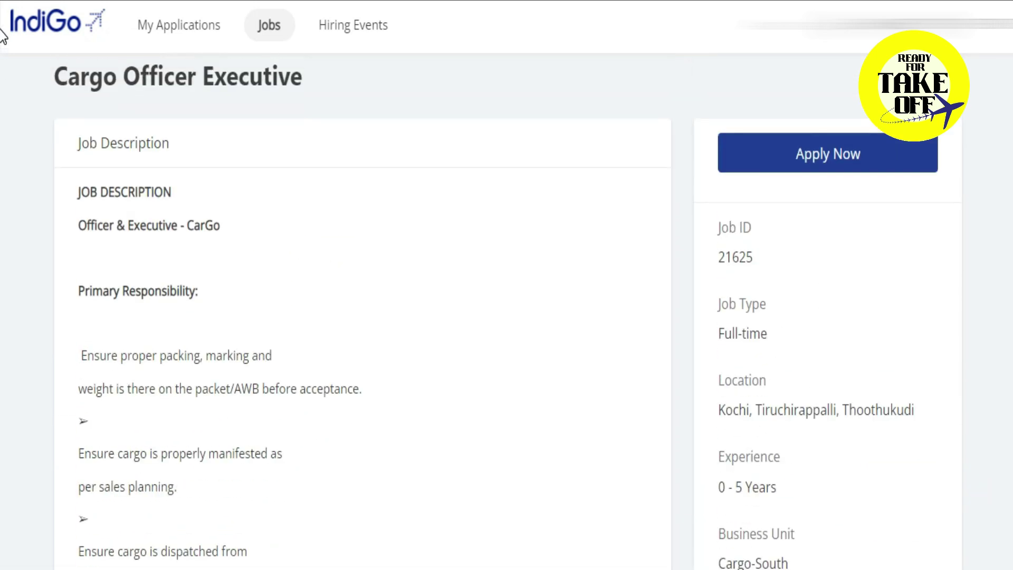